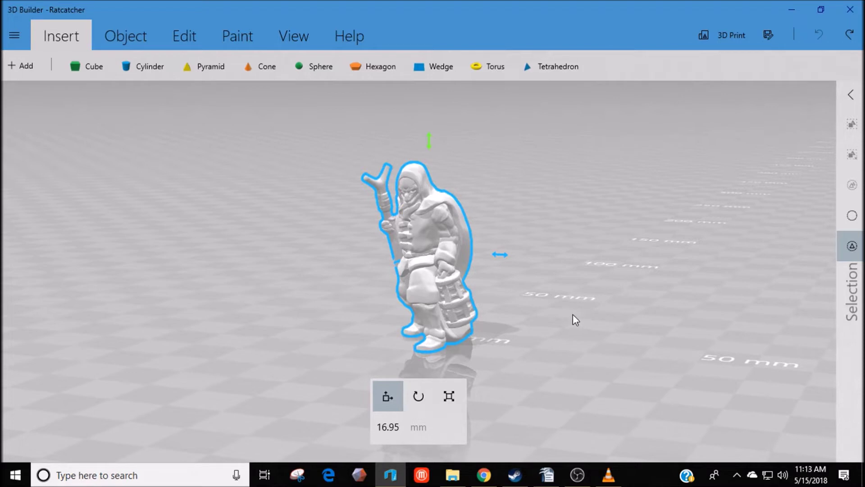
- Import the DungeonBase25mmB model file into the scene beside the Ratcatcher figure
middle_click_drag(576, 316, 580, 316)
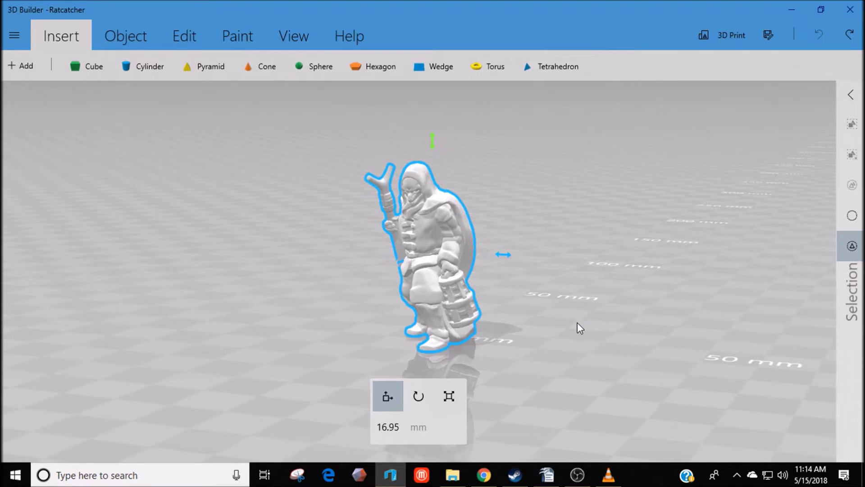
mouse_move(577, 323)
right_mouse_down()
mouse_move(583, 338)
mouse_move(631, 326)
mouse_move(686, 338)
mouse_move(653, 308)
right_mouse_up()
scroll(652, 313, "up", 2)
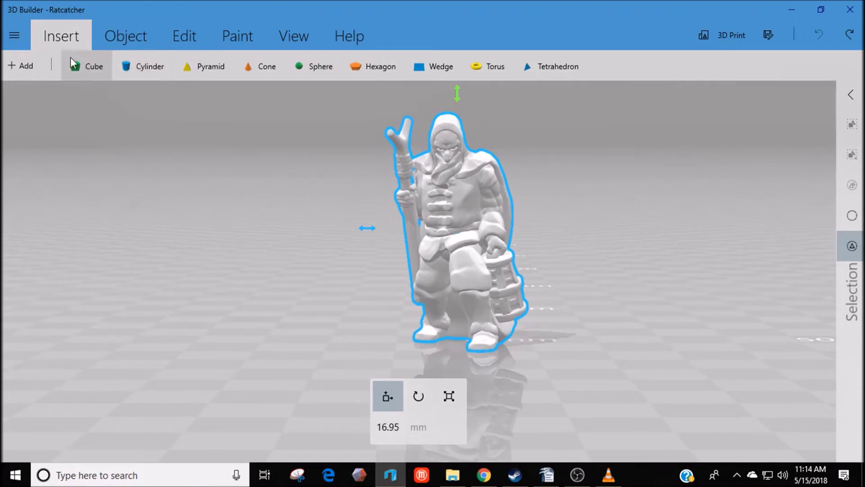
left_click(52, 41)
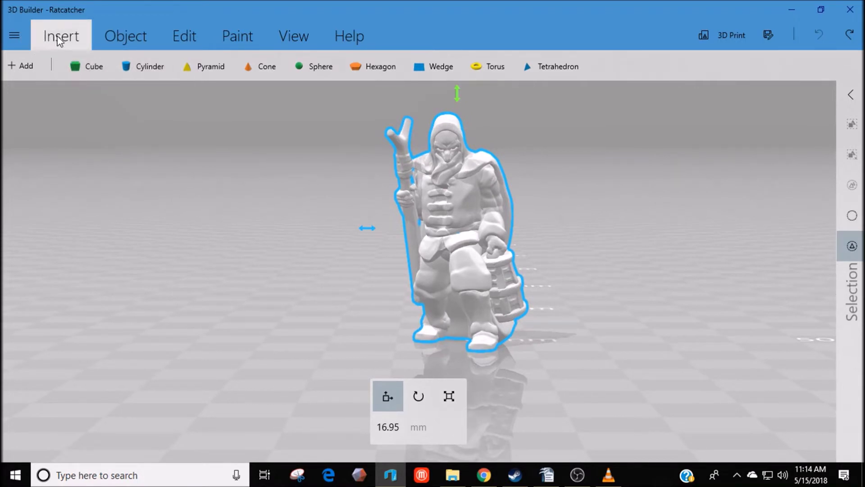
left_click(20, 66)
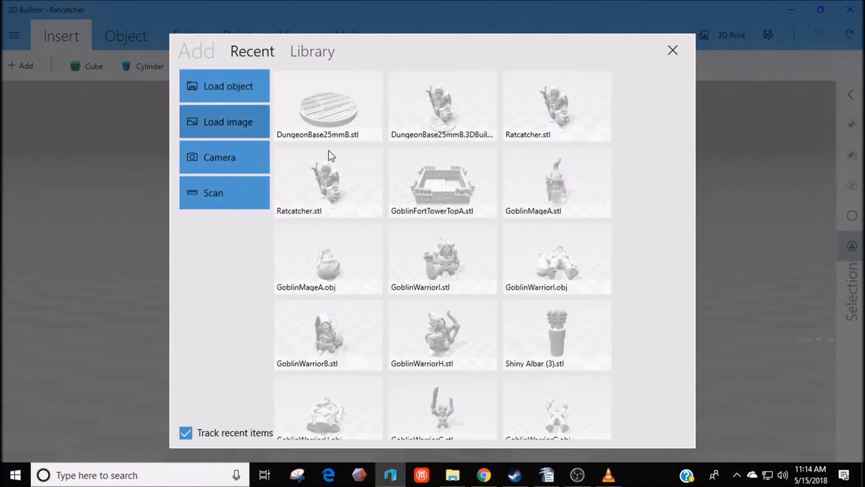
left_click(218, 82)
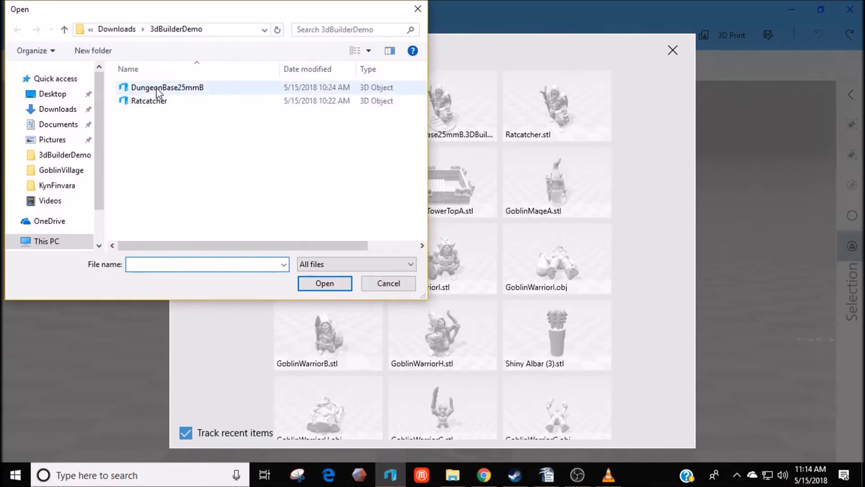
double_click(173, 95)
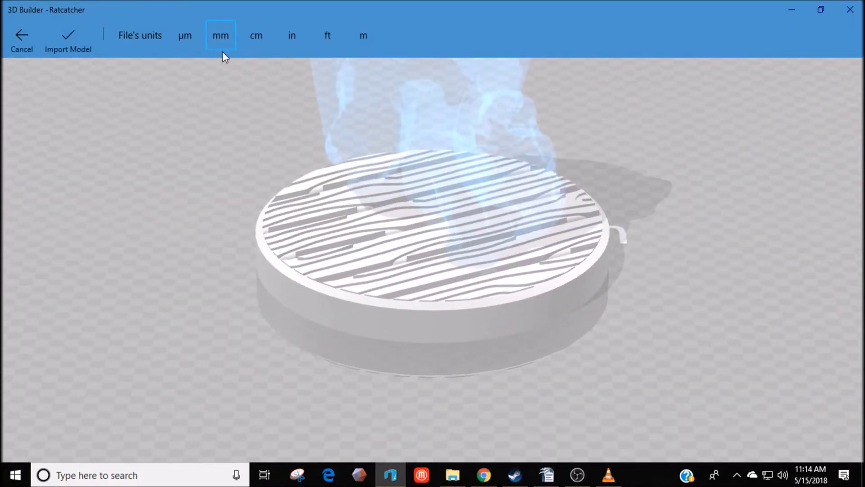
left_click(76, 40)
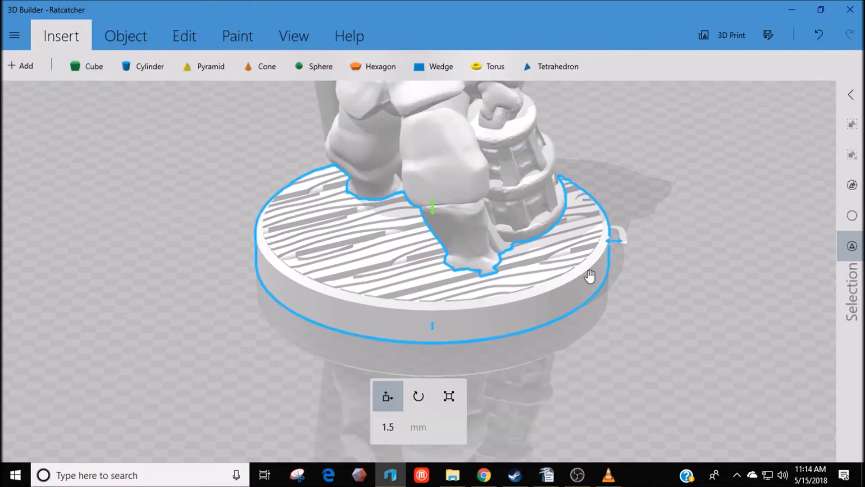
scroll(608, 280, "down", 2)
scroll(620, 322, "up", 3)
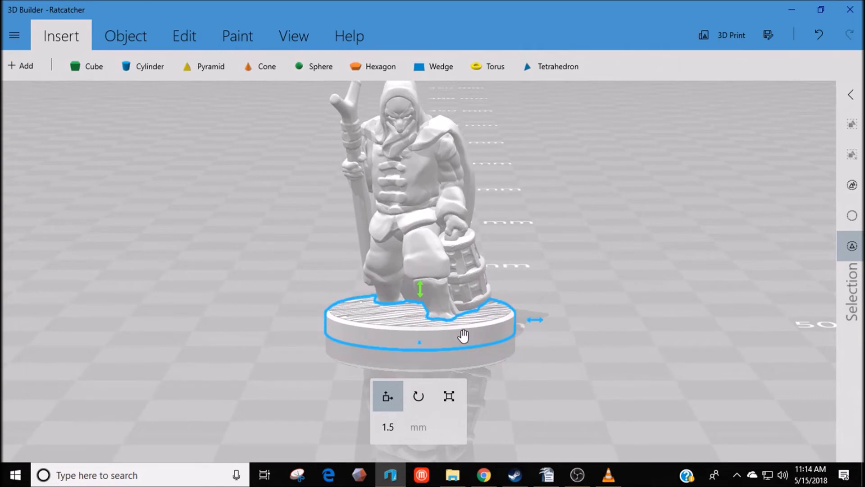
- Move the Ratcatcher figure up until its feet rest on the base, then select both objects
left_click(460, 330)
left_click(410, 175)
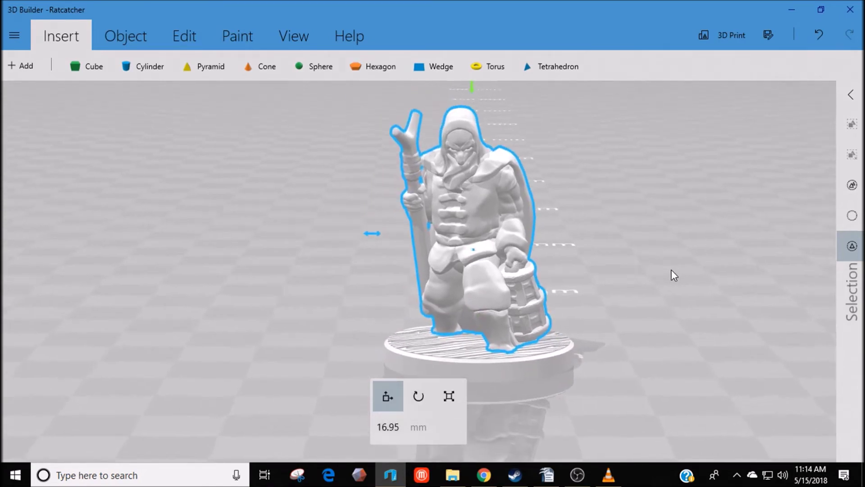
mouse_move(671, 270)
left_mouse_down()
mouse_move(613, 301)
mouse_move(476, 284)
left_mouse_up()
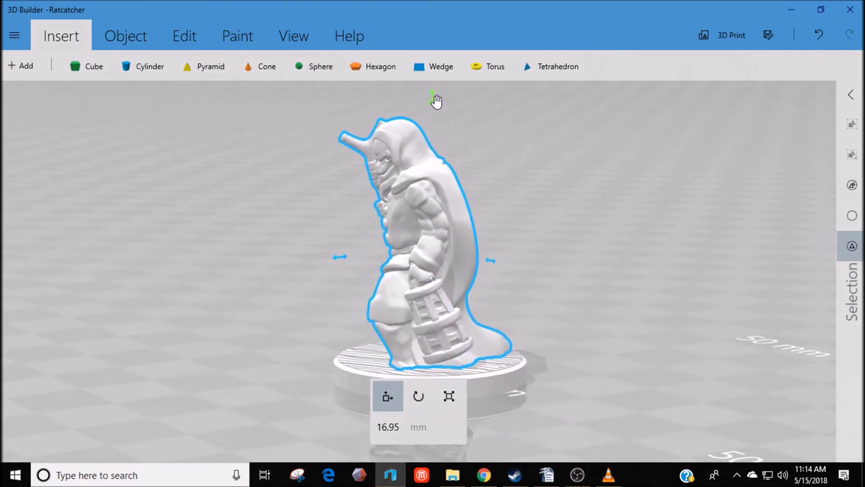
left_click_drag(433, 100, 435, 71)
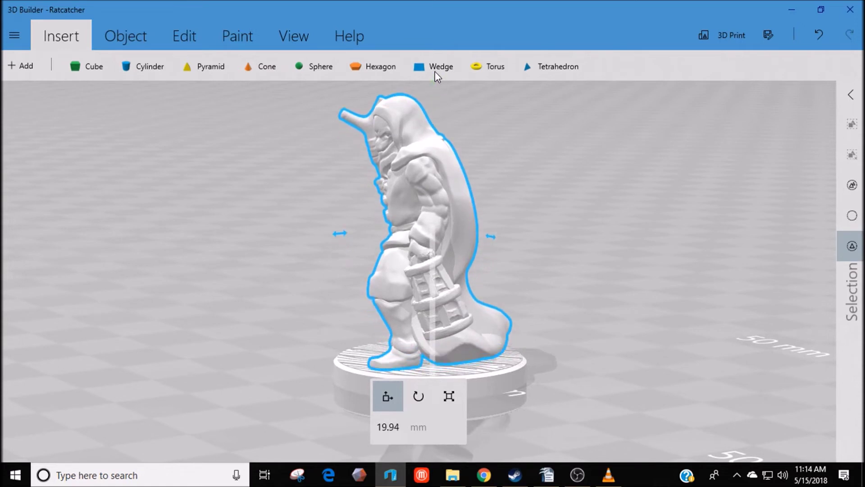
scroll(625, 185, "down", 3)
mouse_move(594, 282)
left_mouse_down()
mouse_move(508, 343)
mouse_move(560, 367)
mouse_move(668, 343)
mouse_move(661, 317)
left_mouse_up()
scroll(659, 321, "up", 3)
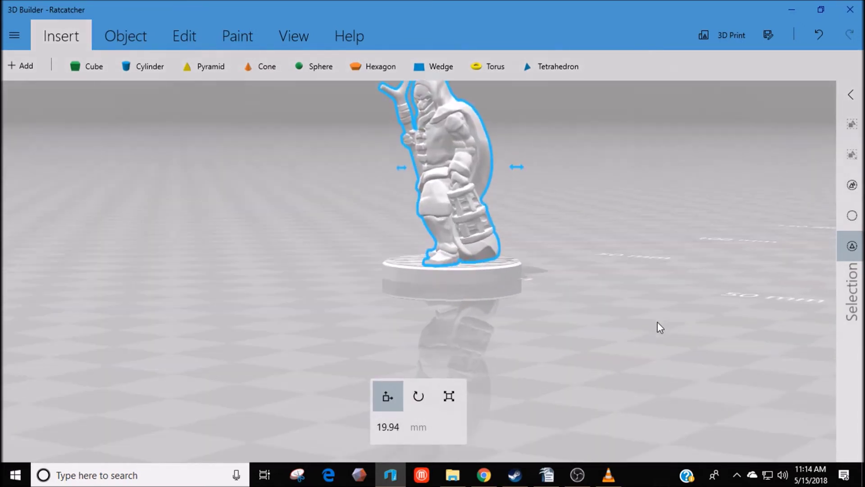
scroll(658, 322, "up", 3)
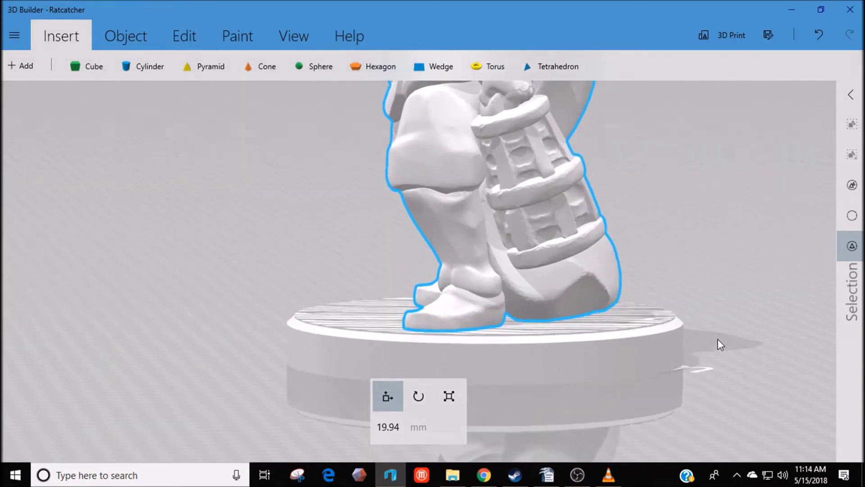
scroll(740, 273, "up", 2)
left_click_drag(737, 261, 652, 261)
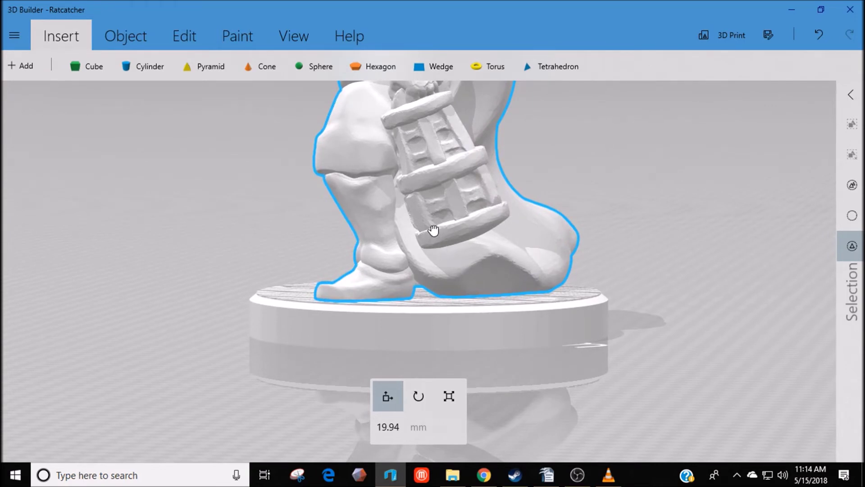
left_click_drag(434, 235, 433, 233)
scroll(546, 261, "down", 3)
scroll(548, 270, "down", 2)
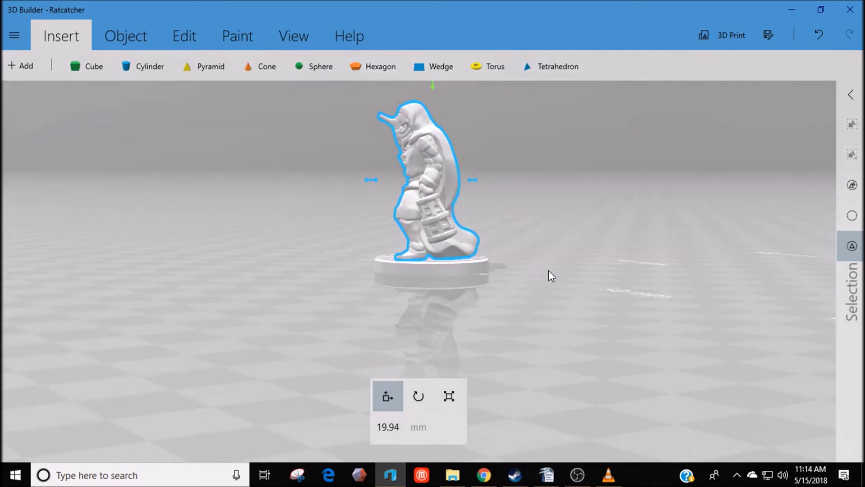
mouse_move(548, 276)
right_mouse_down()
mouse_move(528, 285)
mouse_move(620, 309)
mouse_move(720, 315)
right_mouse_up()
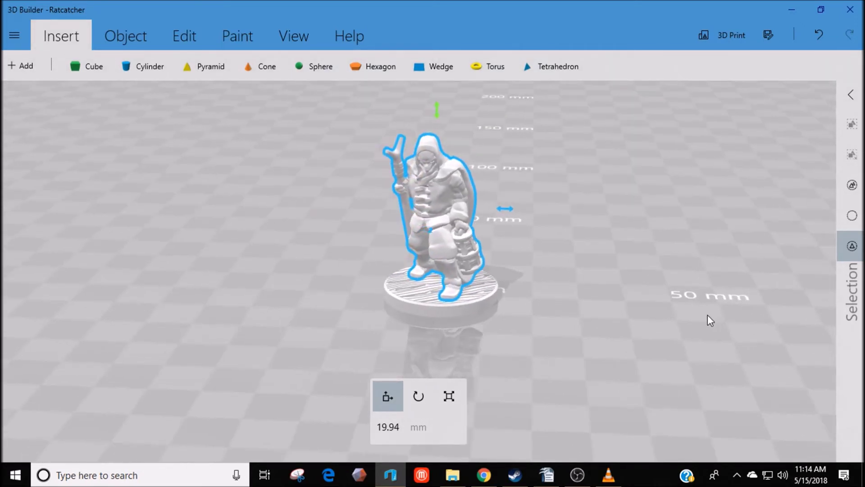
scroll(700, 315, "up", 2)
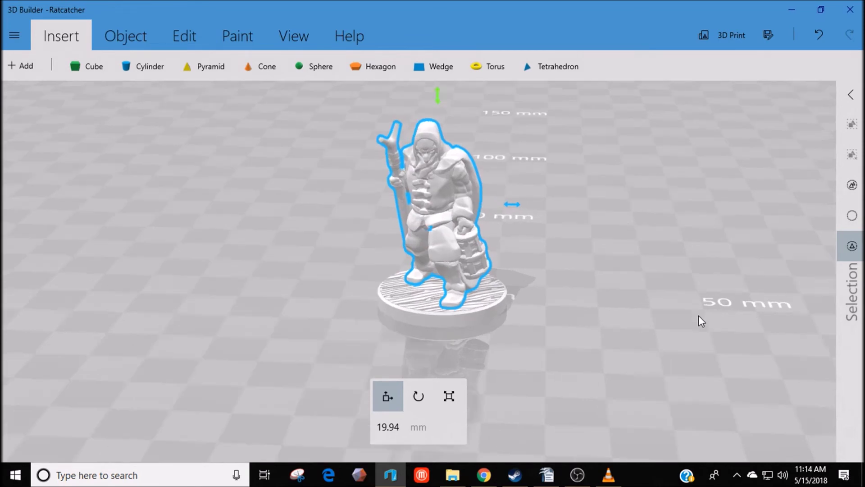
scroll(688, 323, "up", 1)
scroll(675, 335, "up", 1)
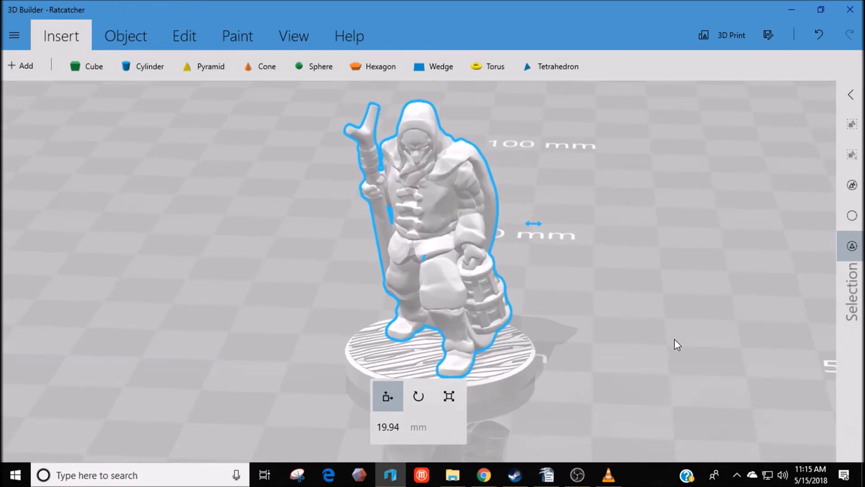
scroll(672, 336, "up", 1)
scroll(663, 331, "up", 1)
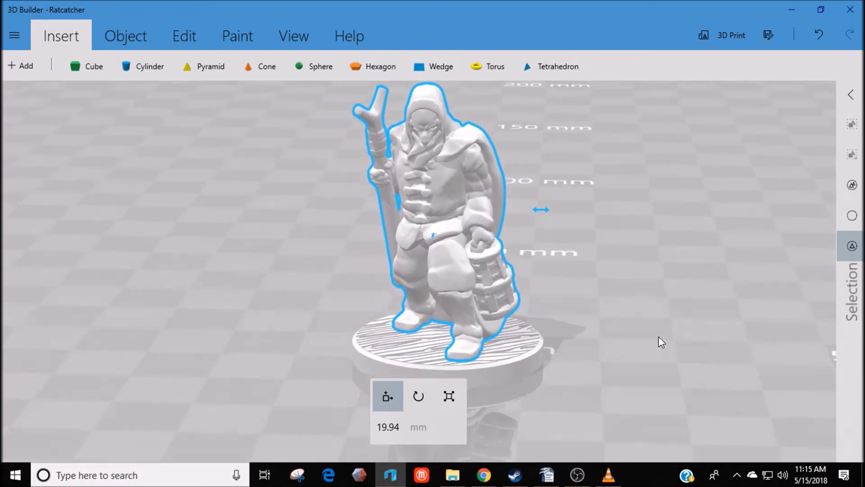
scroll(660, 331, "down", 1)
scroll(653, 329, "down", 1)
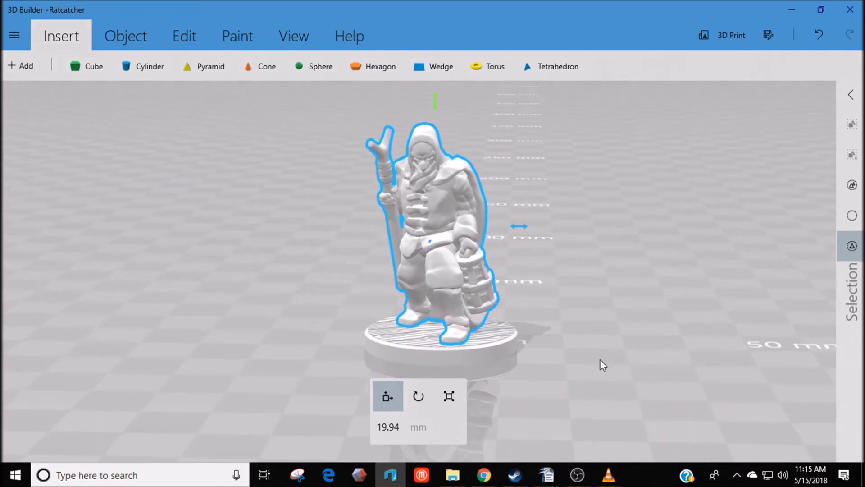
left_click(493, 346, "ctrl")
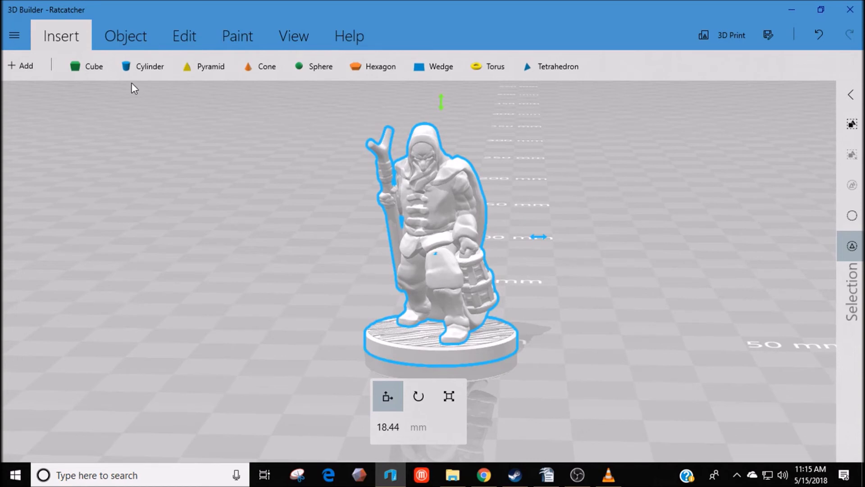
- Merge the selected Ratcatcher figure and DungeonBase25mmB base into one object
left_click(185, 38)
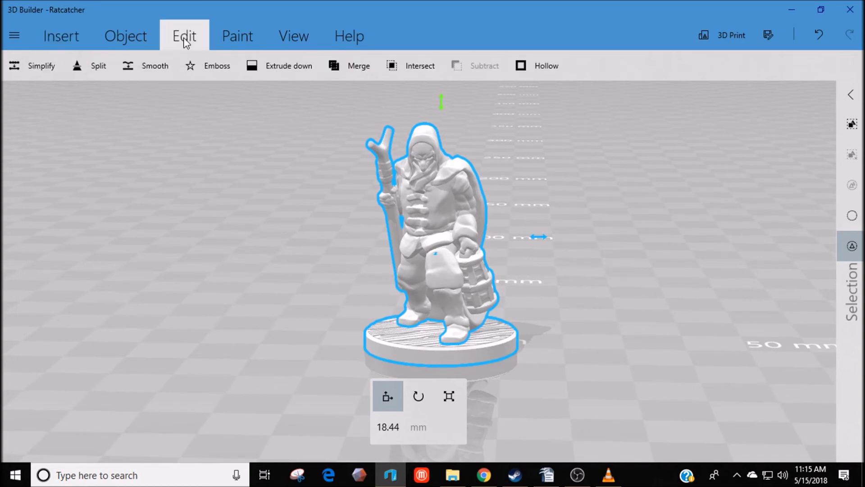
left_click(359, 67)
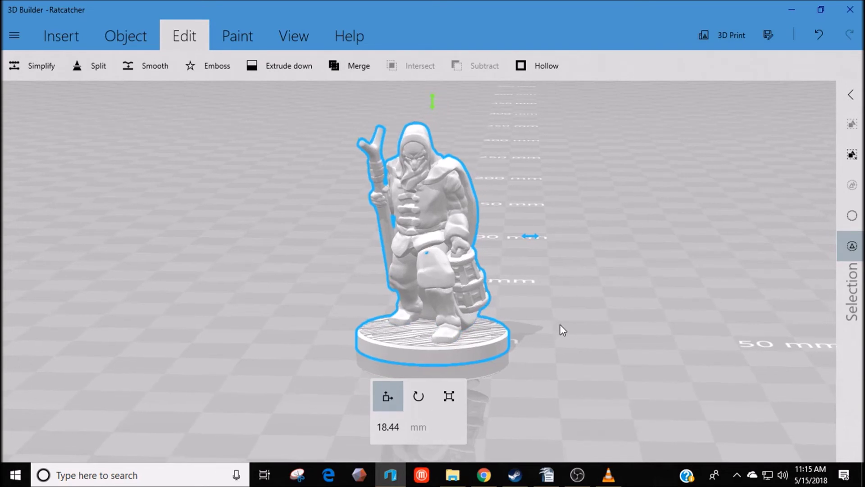
scroll(566, 324, "down", 3)
mouse_move(545, 317)
left_mouse_down()
mouse_move(553, 273)
mouse_move(566, 307)
left_mouse_up()
- Start a Save as for the merged model with STL as the file type
left_click(14, 36)
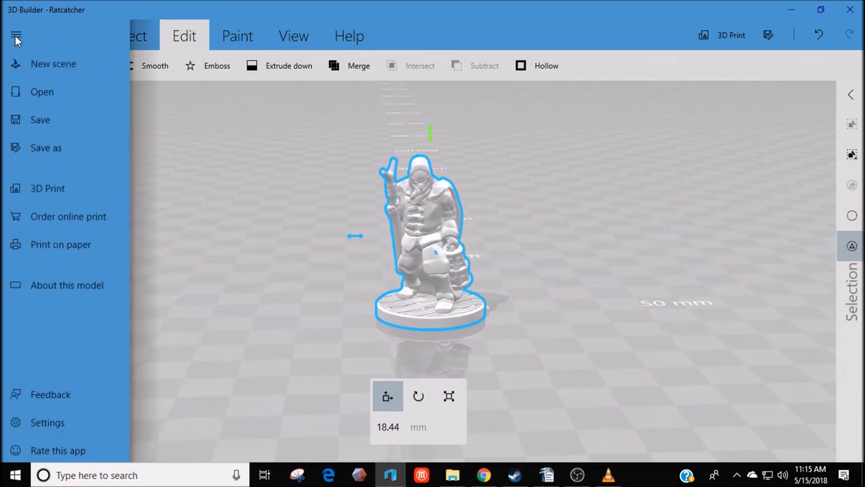
left_click(62, 146)
left_click(384, 255)
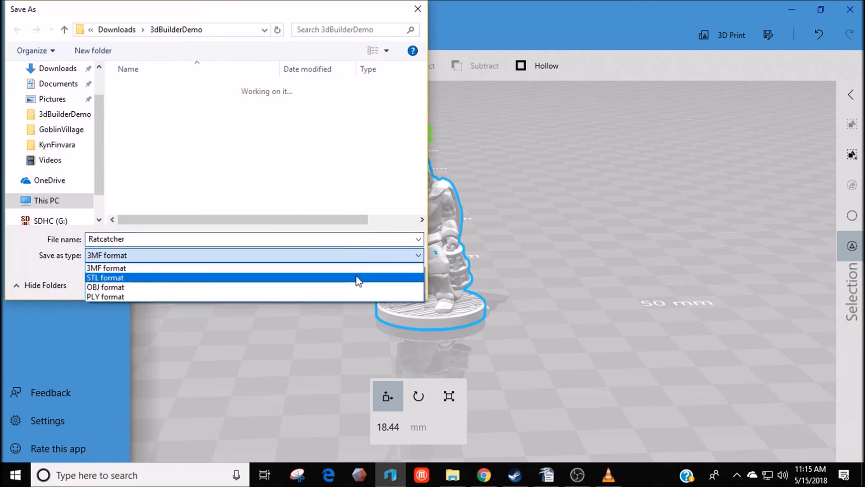
left_click(358, 277)
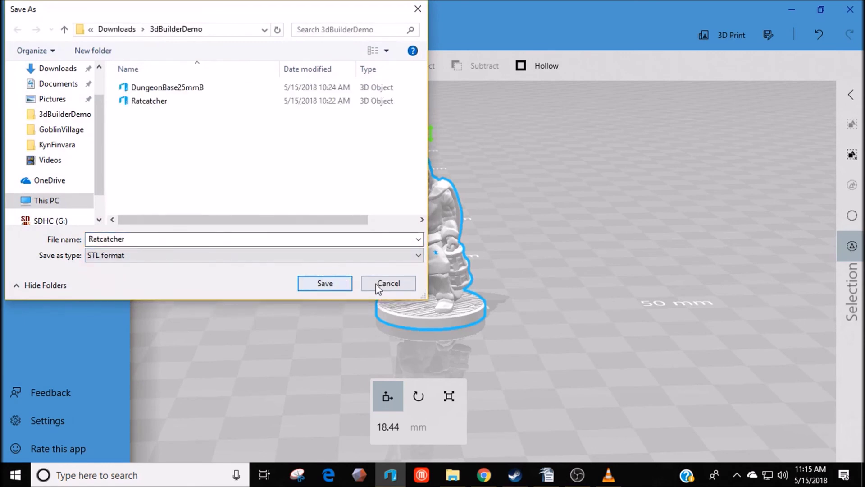